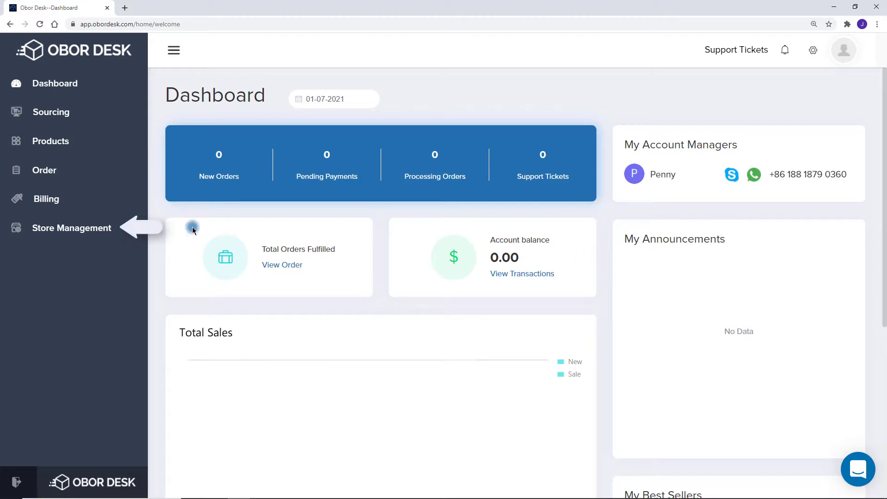
# Open the empty Store Management page from the left sidebar
pyautogui.click(97, 228)
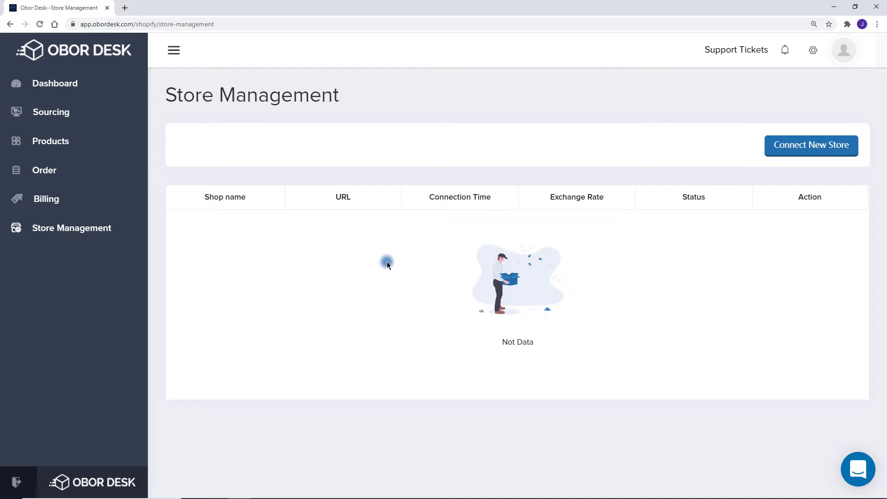
# Start connecting a new store with Shopify store URL 'obordesk' and confirm
pyautogui.click(832, 146)
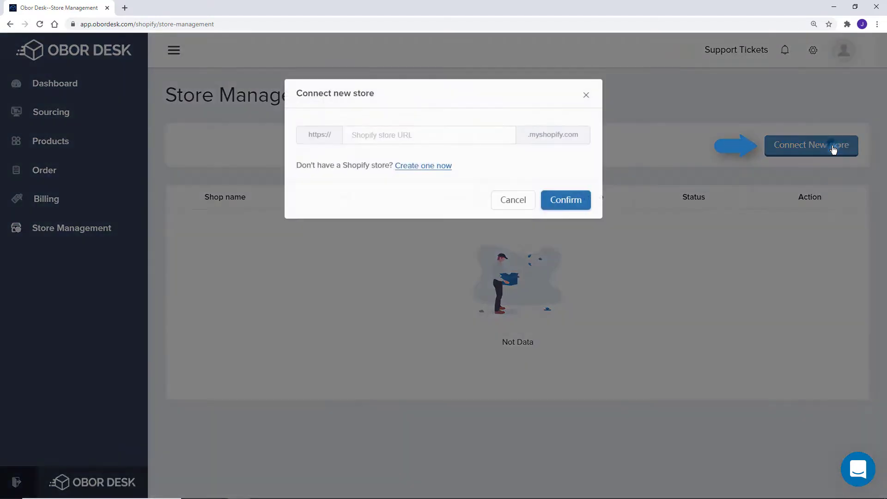
pyautogui.click(468, 138)
pyautogui.write('obordesk')
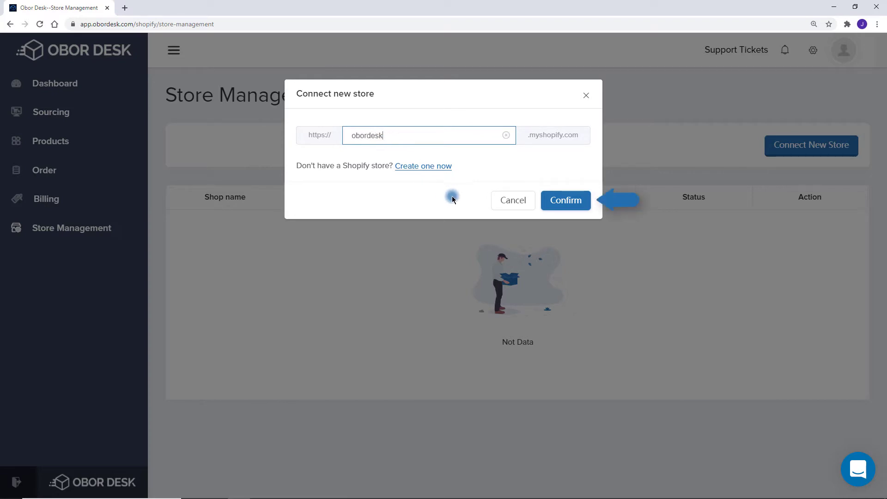
pyautogui.click(574, 200)
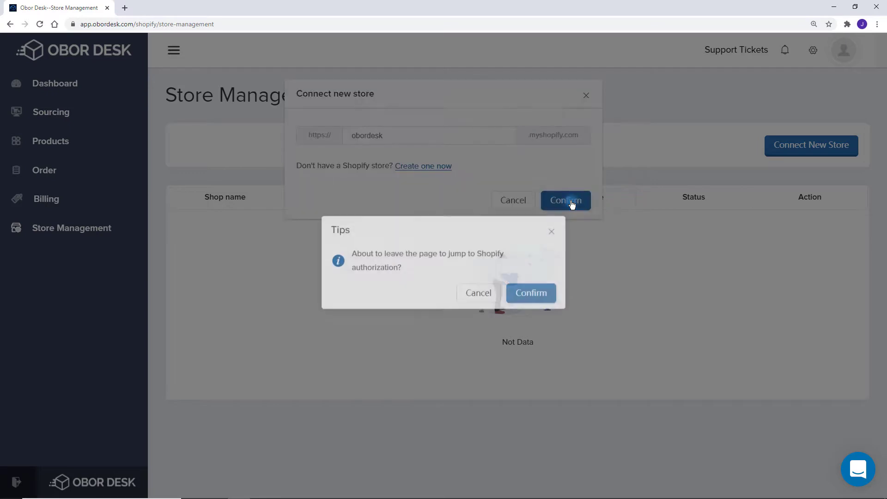
# Proceed to Shopify authorization and install the Obor desk app on the store
pyautogui.click(540, 294)
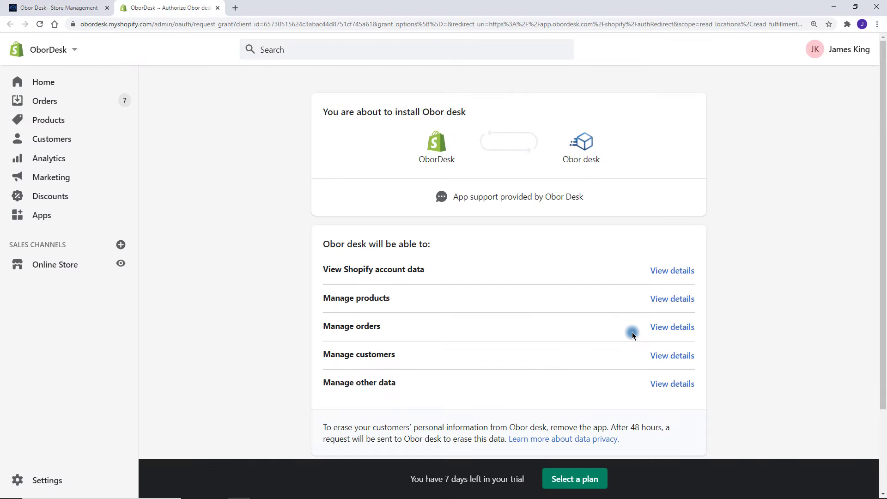
pyautogui.scroll(-3, 793, 227)
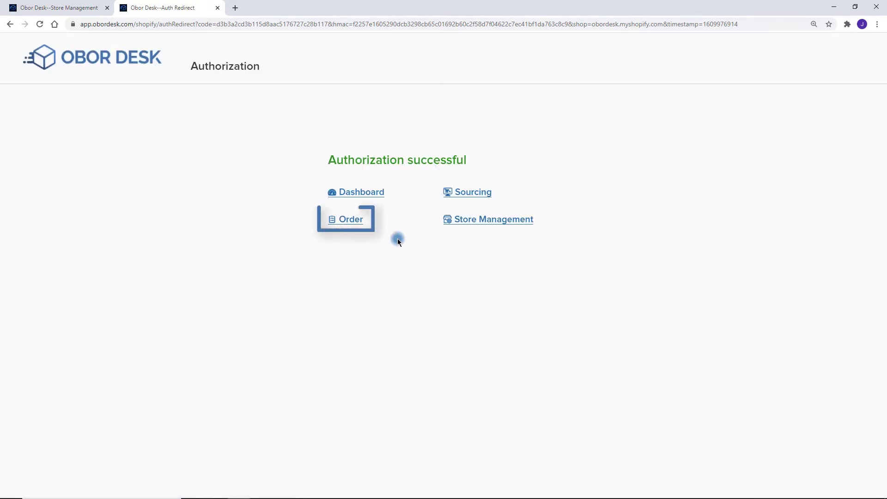
# Sync orders from the obordesk store and scroll through the seven Quoting orders
pyautogui.click(341, 223)
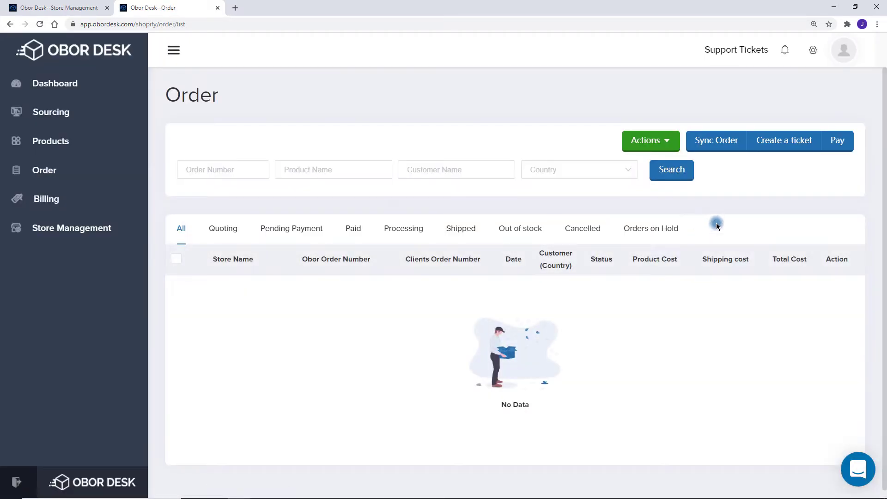
pyautogui.click(717, 142)
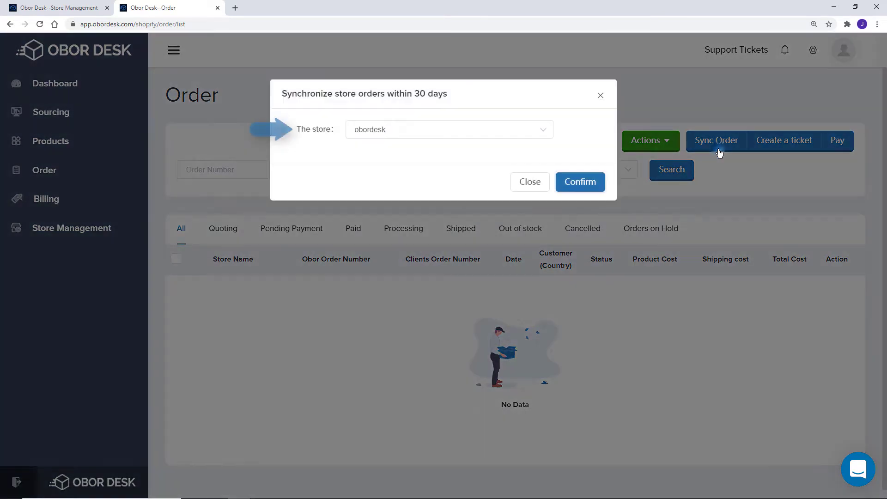
pyautogui.click(536, 133)
pyautogui.click(557, 146)
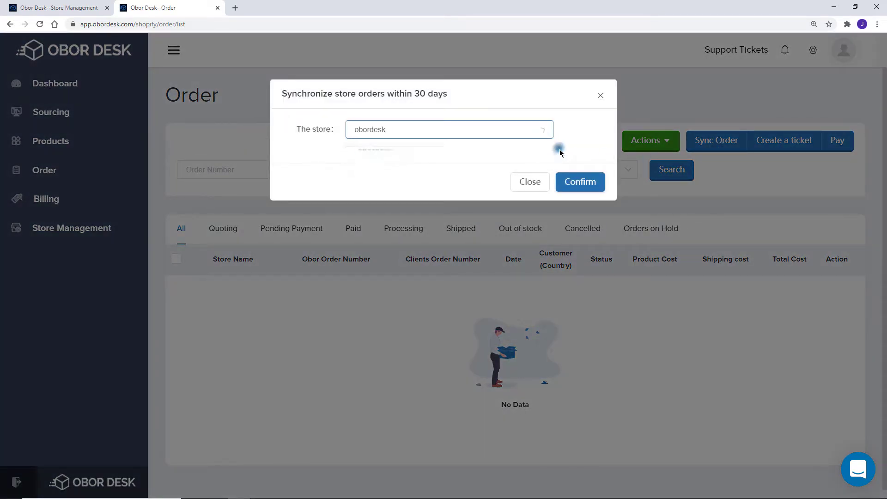
pyautogui.click(578, 182)
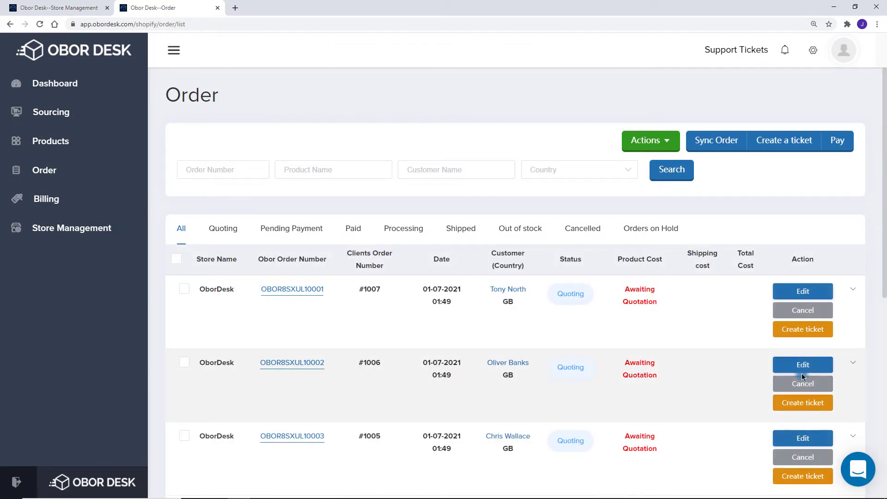
pyautogui.click(867, 333)
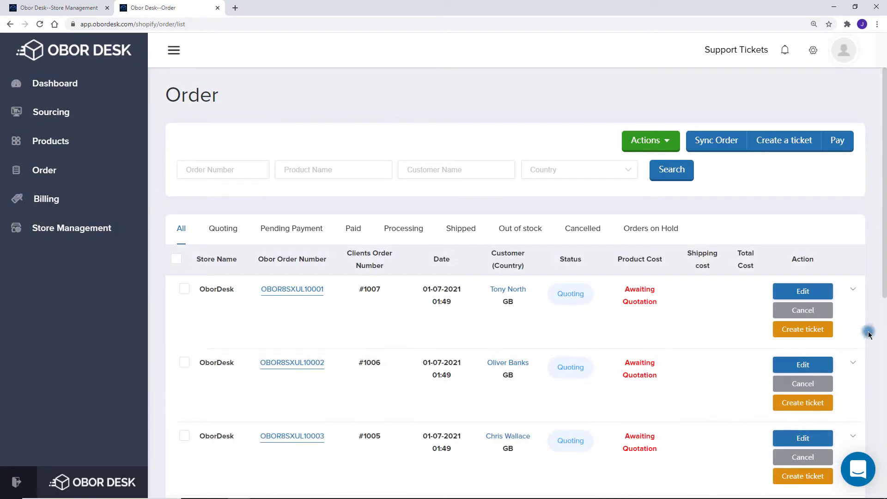
pyautogui.middleClick(871, 253)
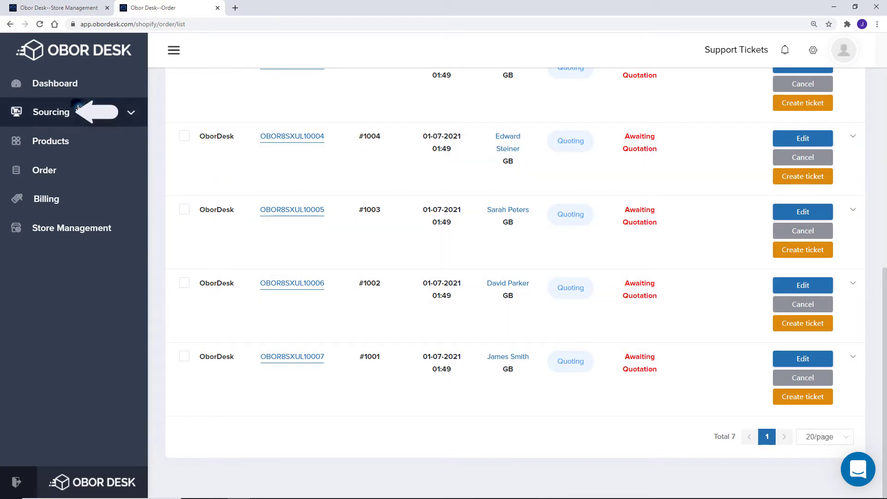
# Request sourcing for a pasted AliExpress product link and view it on Dashboard Sourcing
pyautogui.click(128, 115)
pyautogui.click(82, 139)
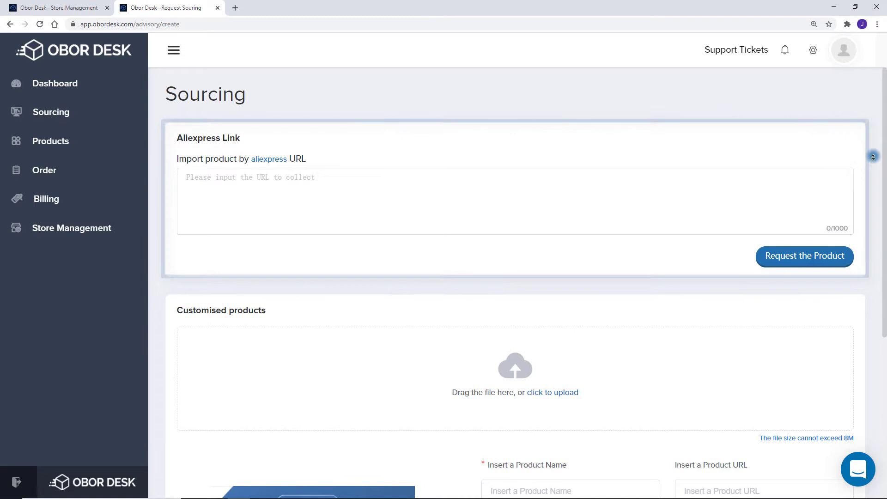
pyautogui.scroll(-3, 871, 152)
pyautogui.scroll(-2, 873, 166)
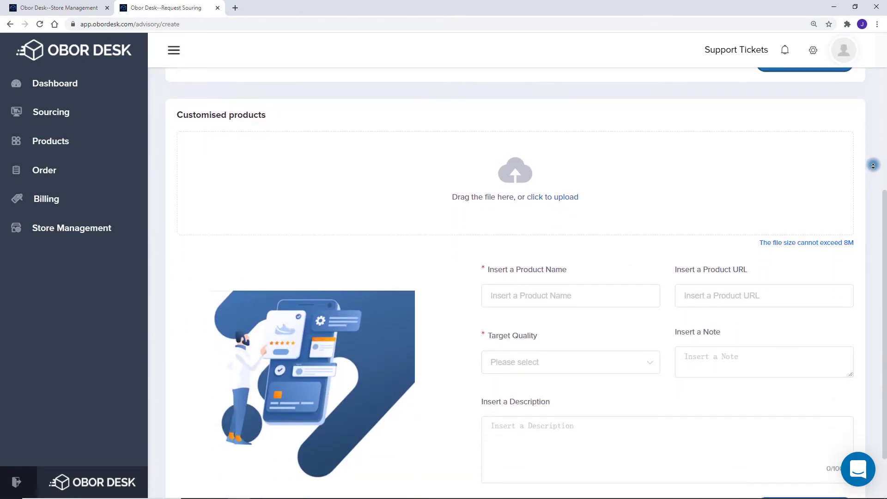
pyautogui.scroll(5, 873, 139)
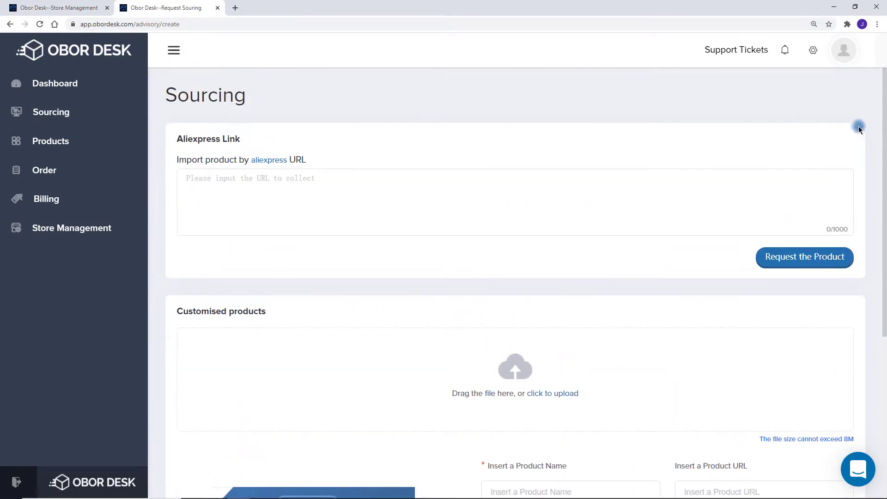
pyautogui.click(608, 188)
pyautogui.hotkey('ctrl', 'v')
pyautogui.click(803, 257)
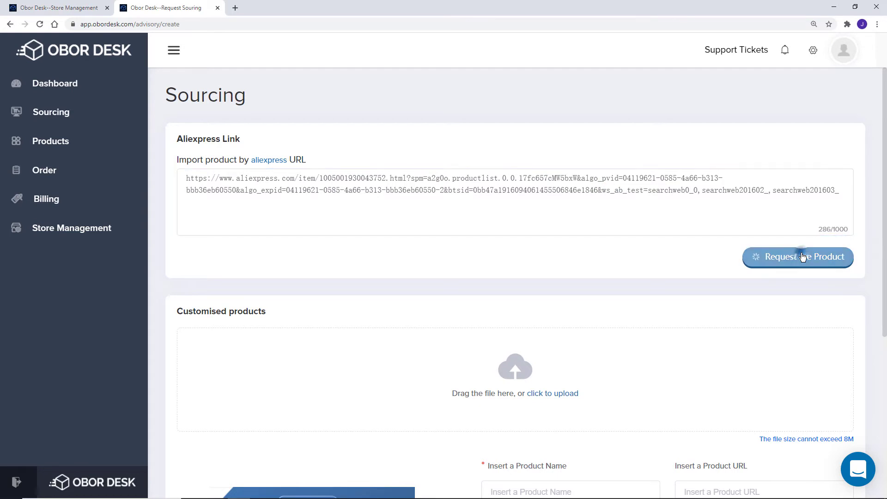
pyautogui.click(536, 290)
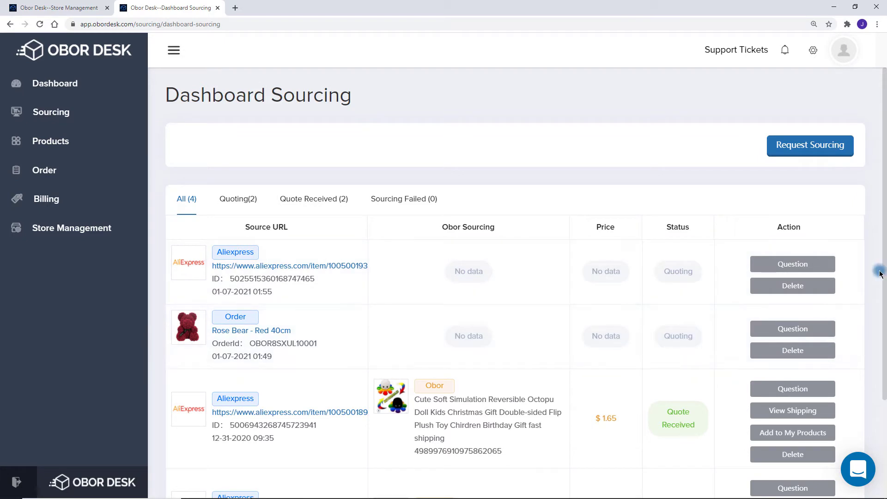
# Open Add to My Products for the quoted reversible octopus toy
pyautogui.scroll(-3, 872, 262)
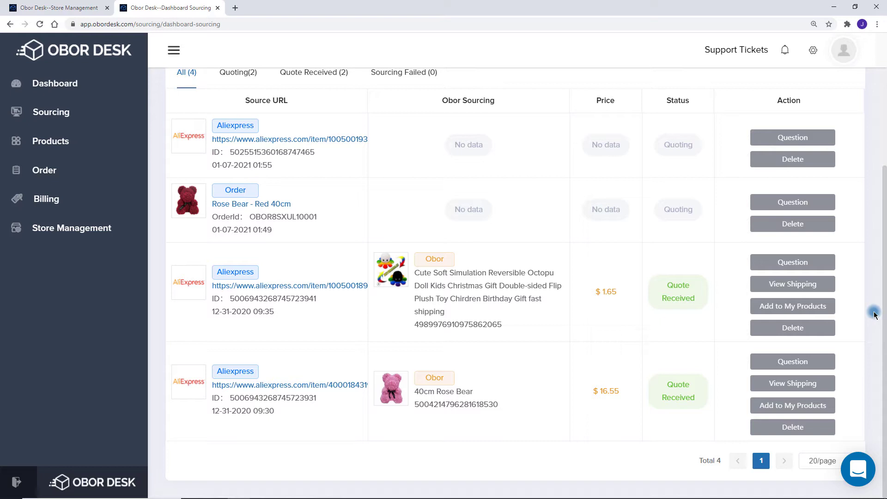
pyautogui.click(809, 307)
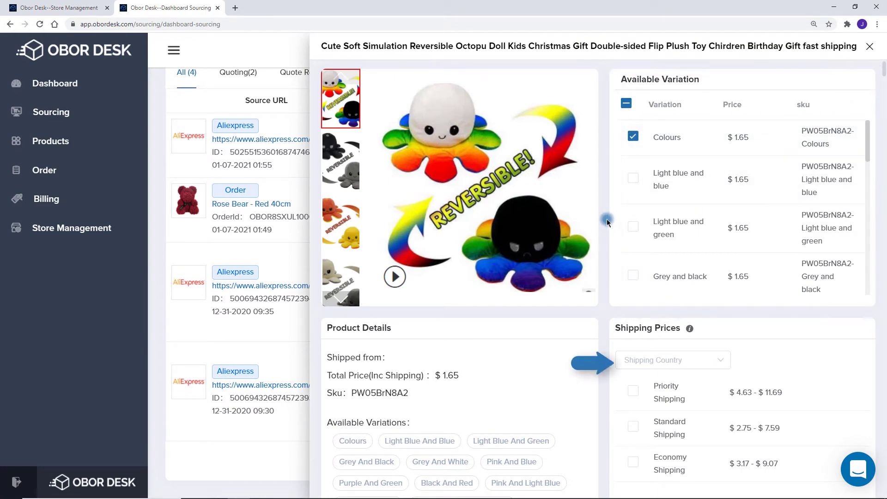
# Confirm the Colours variation with United States of America Standard Shipping ($4.91)
pyautogui.scroll(-5, 607, 222)
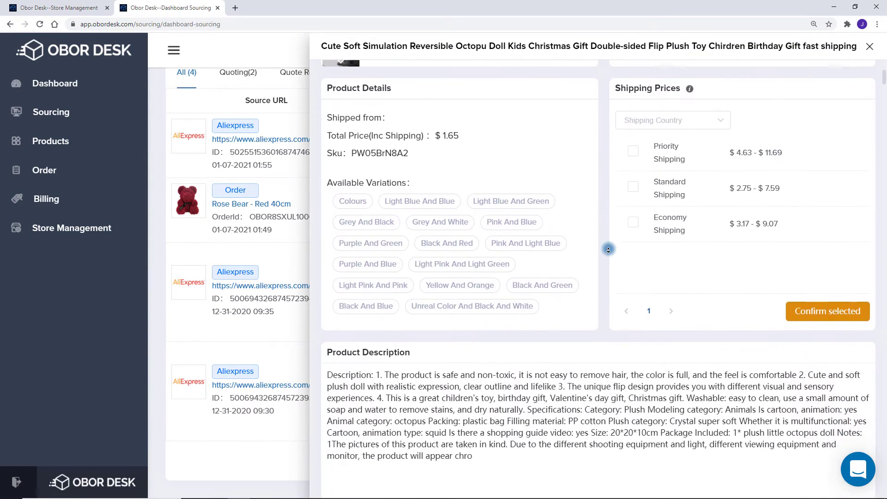
pyautogui.write('Fra')
pyautogui.click(665, 147)
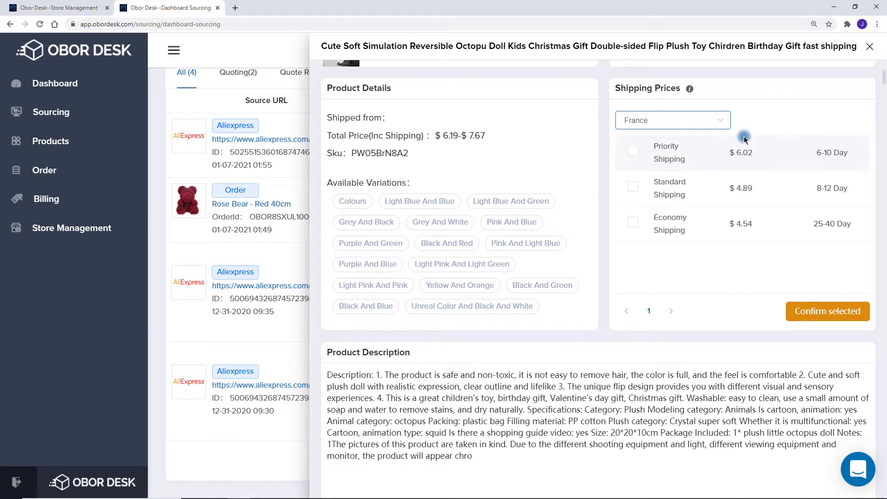
pyautogui.click(703, 121)
pyautogui.write('united')
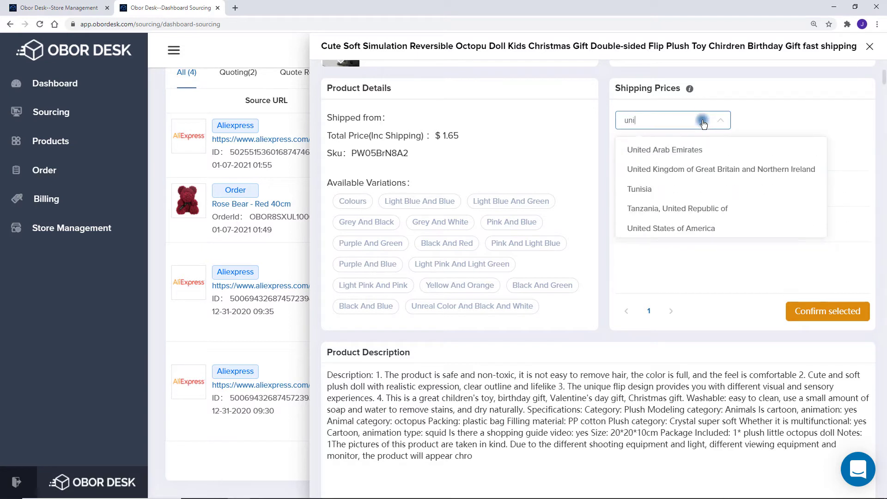
pyautogui.click(667, 208)
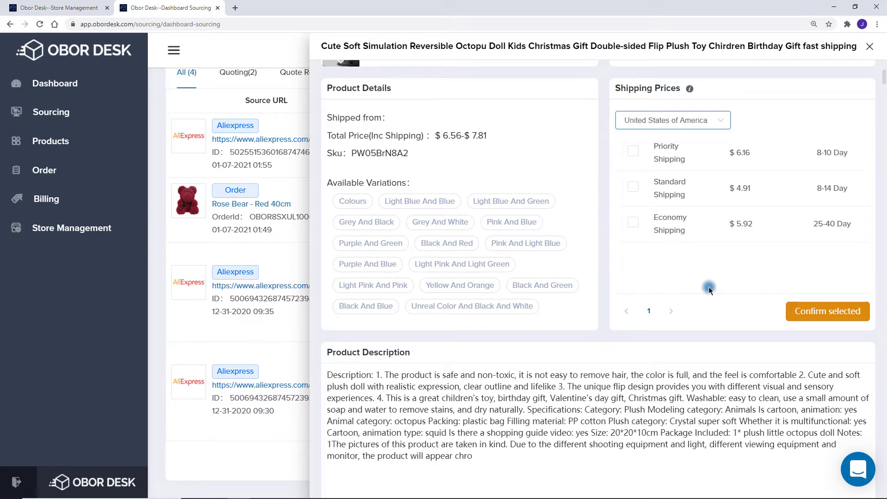
pyautogui.click(648, 188)
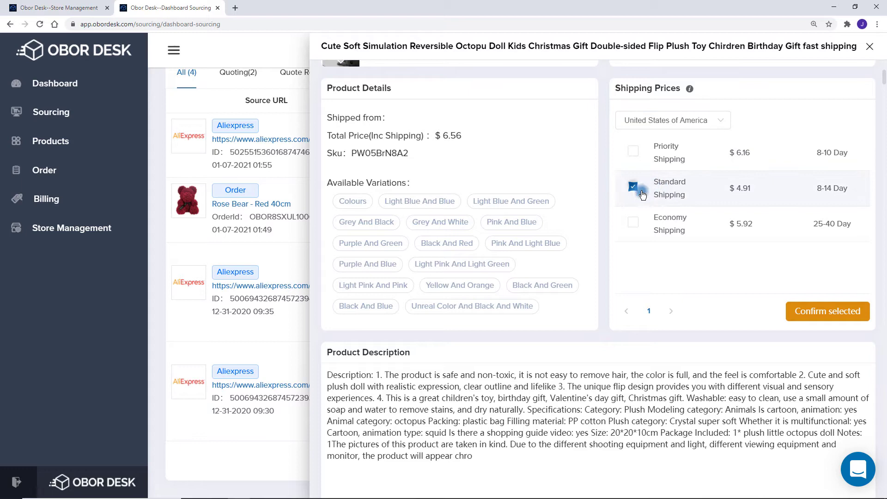
pyautogui.click(796, 314)
# Publish the $10.63 octopus doll to the obordesk store and view it under Published
pyautogui.click(28, 146)
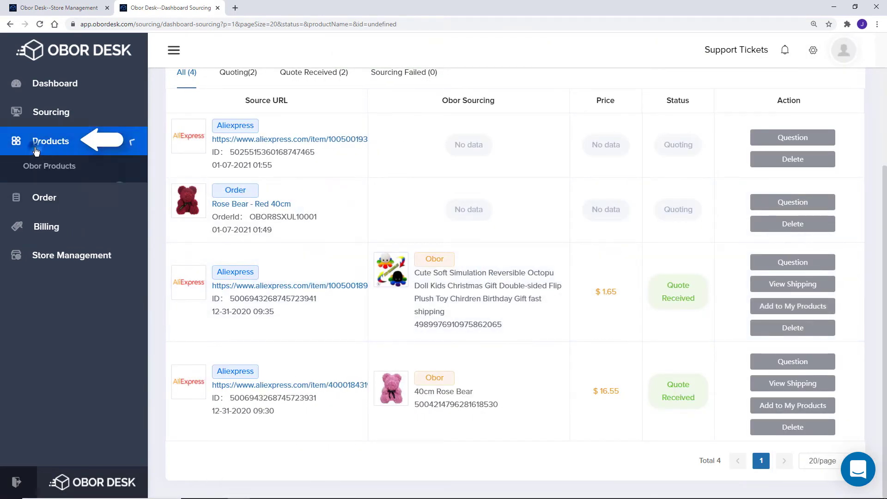
pyautogui.click(50, 188)
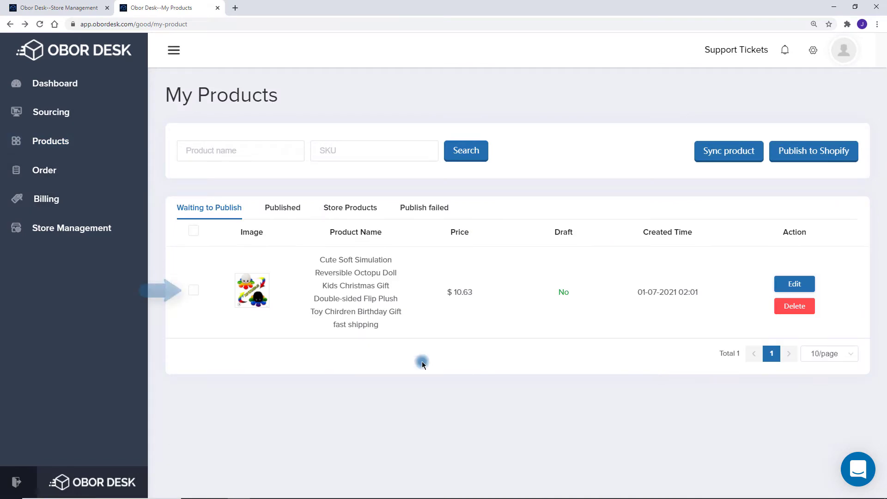
pyautogui.click(194, 290)
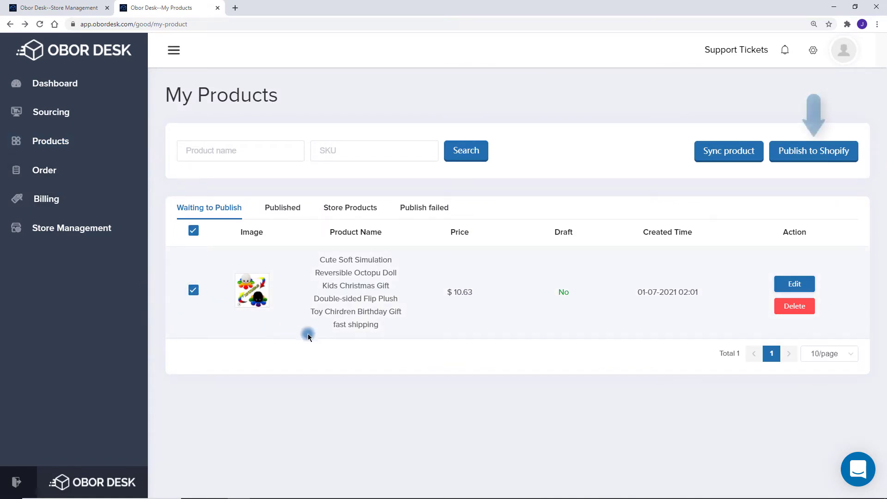
pyautogui.click(808, 157)
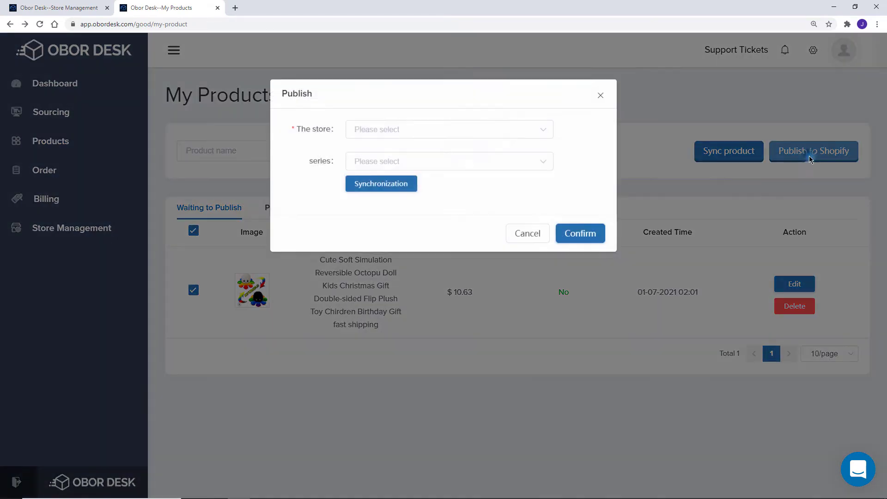
pyautogui.click(491, 139)
pyautogui.click(420, 157)
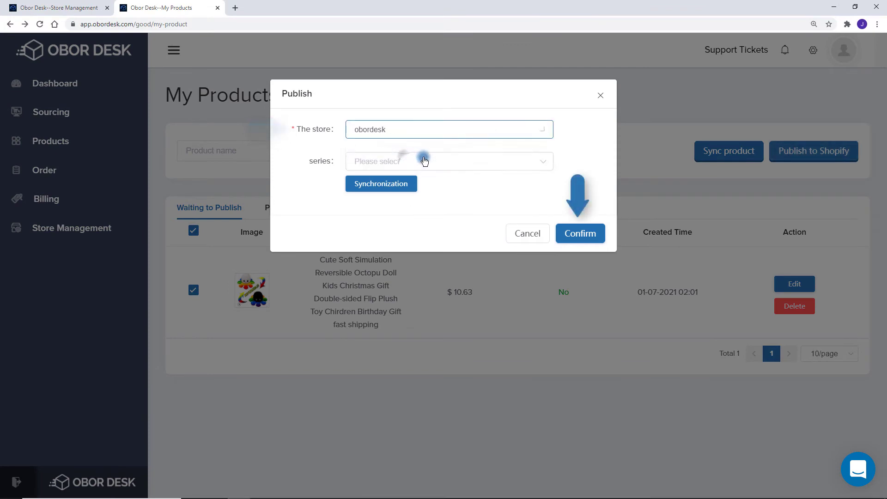
pyautogui.click(573, 234)
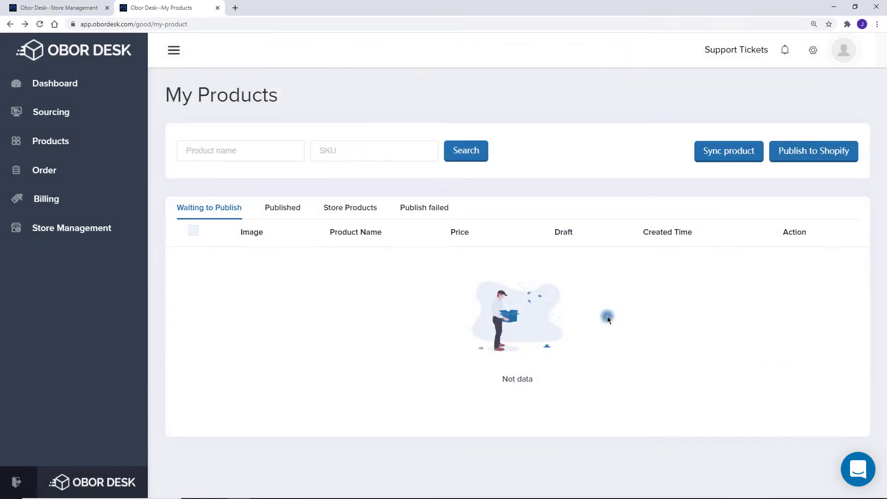
pyautogui.click(284, 208)
pyautogui.click(657, 349)
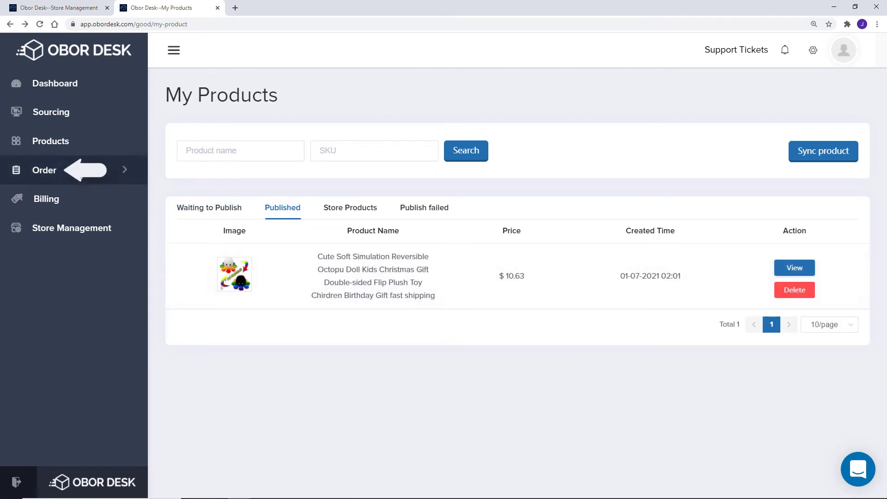
# Scroll through the seven orders awaiting quotation in the order list
pyautogui.click(62, 170)
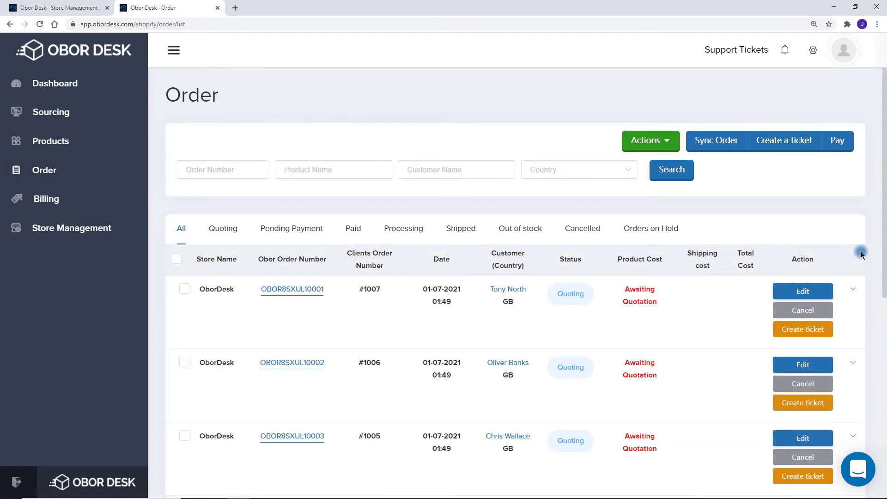
pyautogui.scroll(-3, 875, 199)
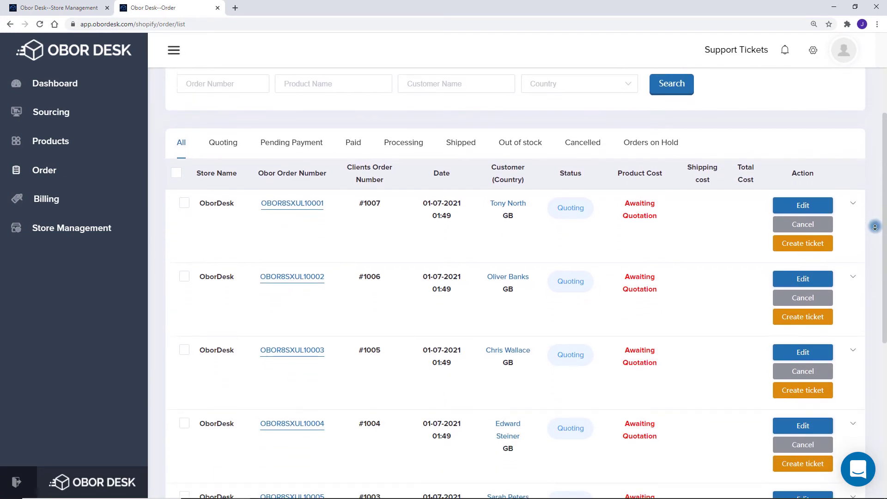
pyautogui.scroll(-1, 874, 227)
pyautogui.scroll(-5, 874, 232)
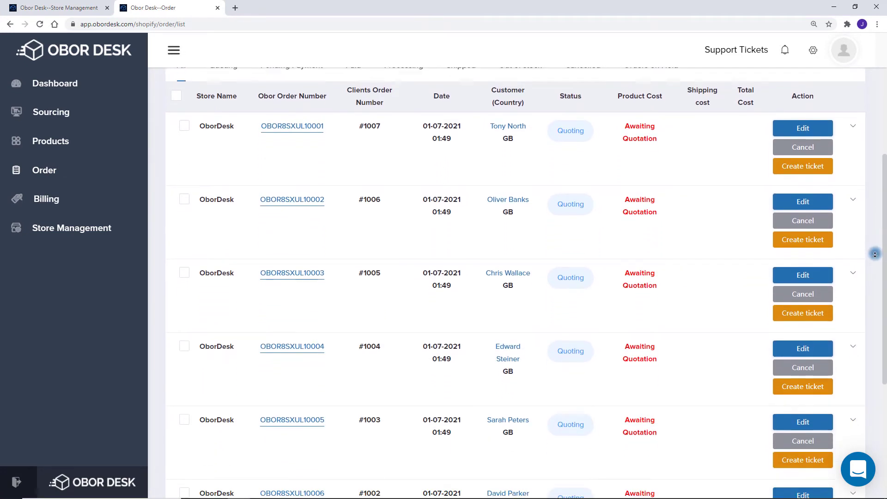
pyautogui.scroll(-1, 875, 255)
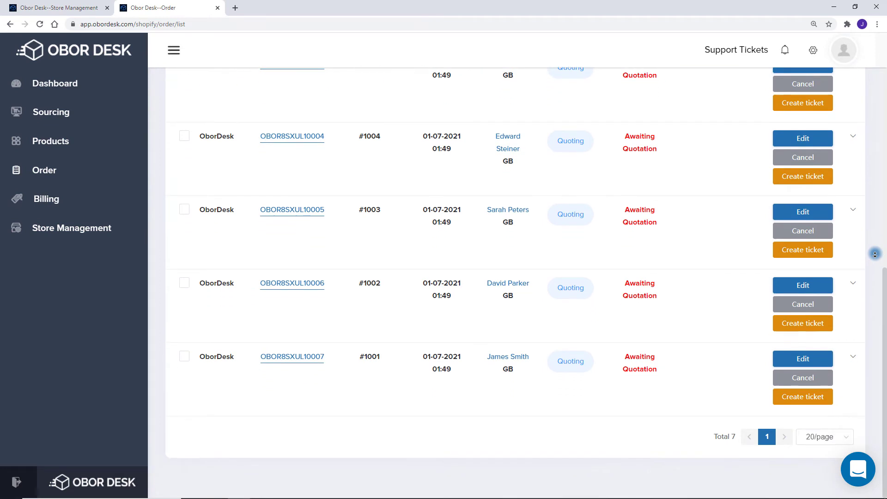
pyautogui.scroll(7, 874, 254)
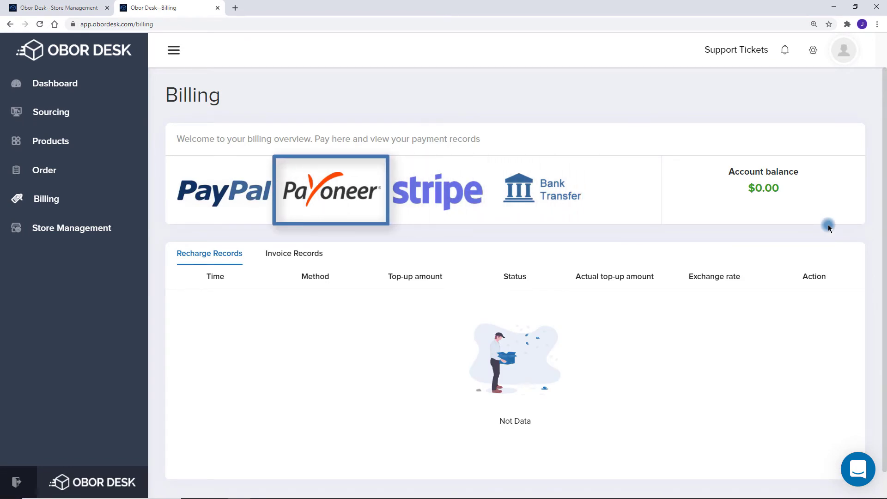
# Top up the account balance to $200.00, then return to the order list
pyautogui.click(337, 196)
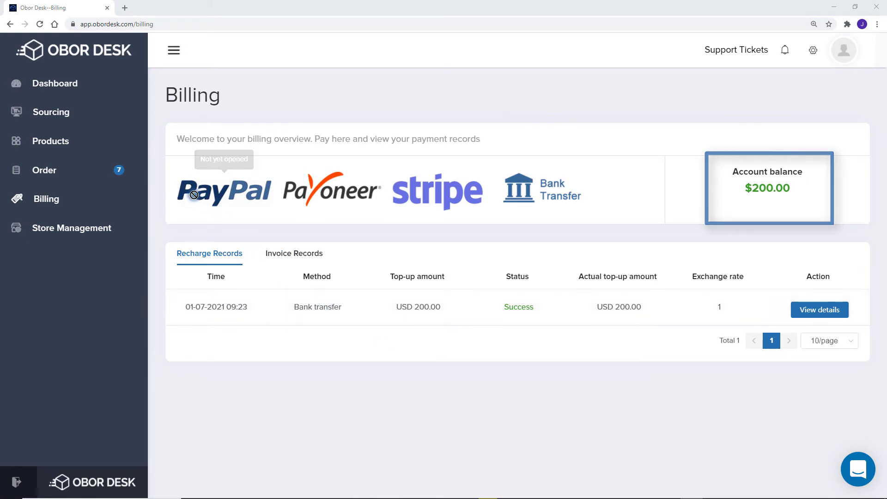
pyautogui.click(79, 172)
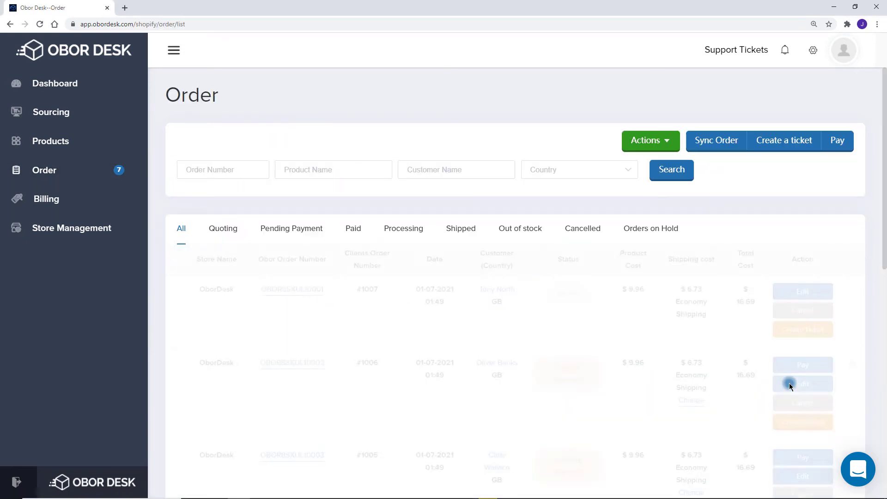
# Pay the $16.69 total for order #1006 from the Pending Payment list
pyautogui.click(308, 235)
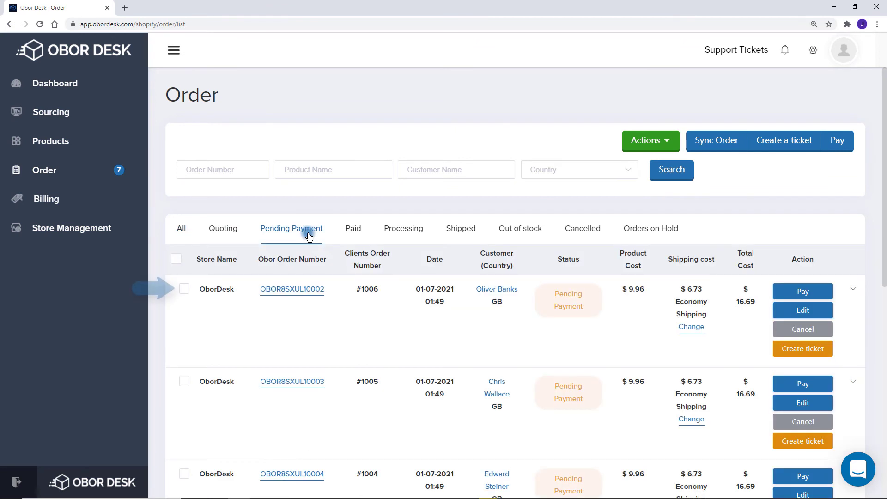
pyautogui.click(184, 289)
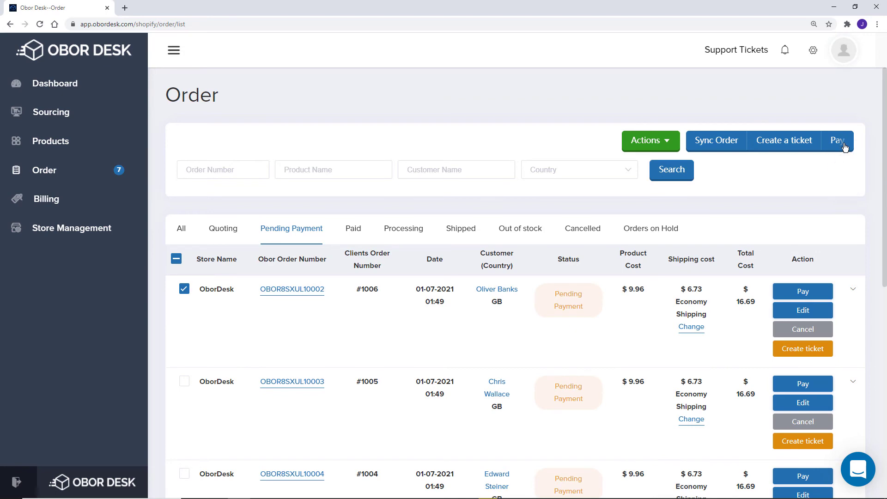
pyautogui.click(838, 142)
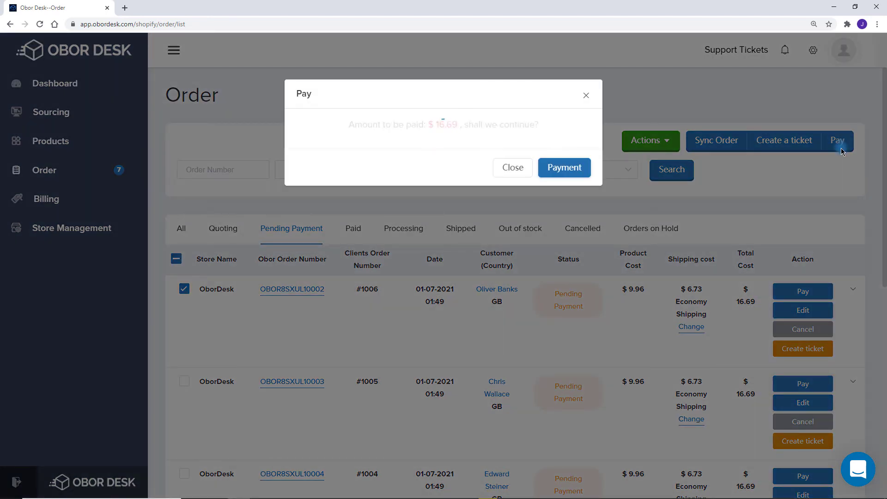
pyautogui.click(552, 168)
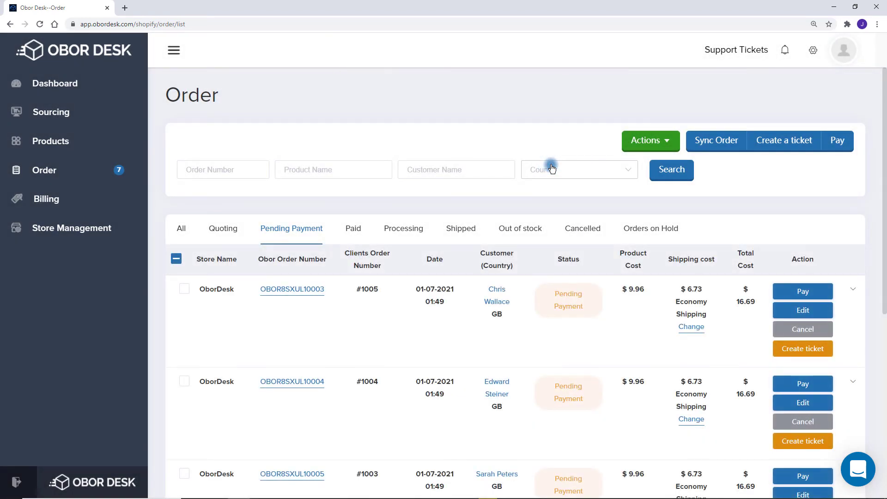
# Make order #1007's shipping address editable and scroll down to its Rose Bear - Red 40cm item
pyautogui.click(181, 229)
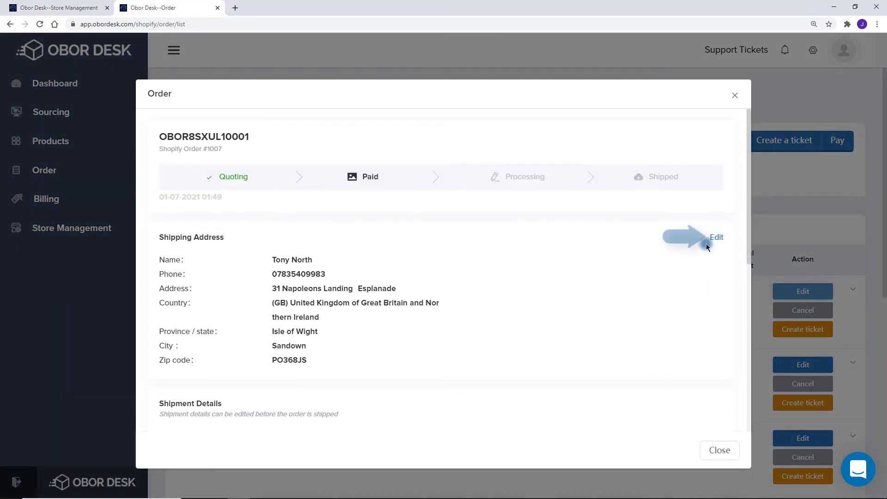
pyautogui.click(707, 240)
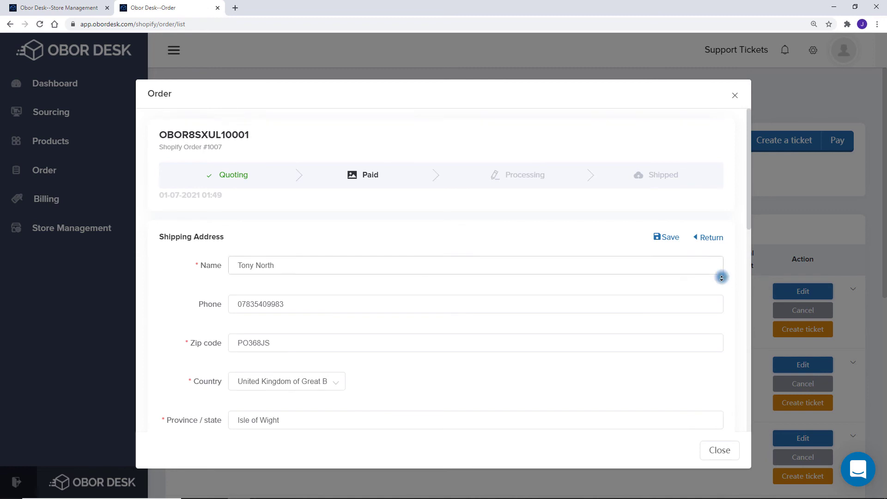
pyautogui.scroll(-4, 721, 280)
pyautogui.scroll(-8, 724, 287)
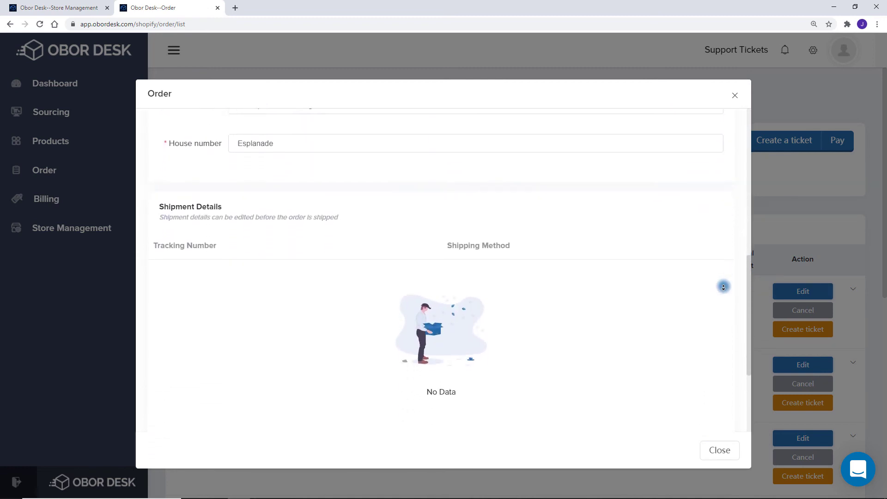
# Put order #1007 on hold, check it under Orders on Hold, then return to the Dashboard
pyautogui.click(731, 452)
pyautogui.click(673, 142)
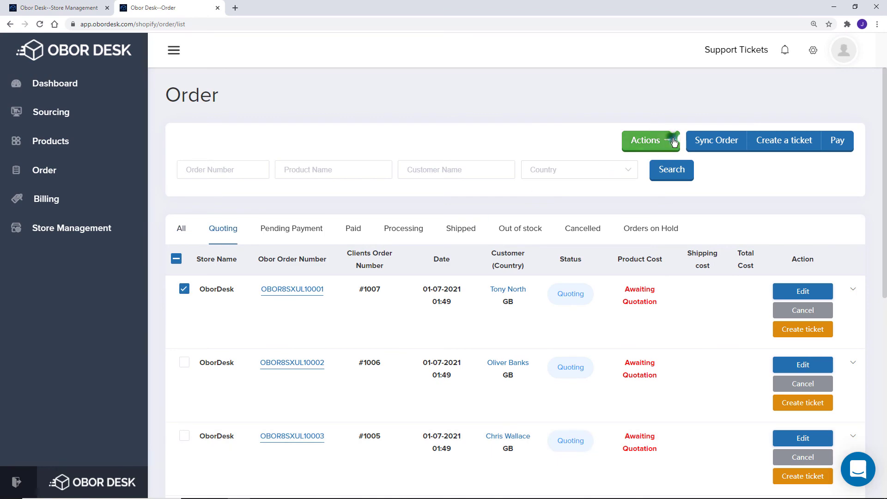
pyautogui.click(639, 192)
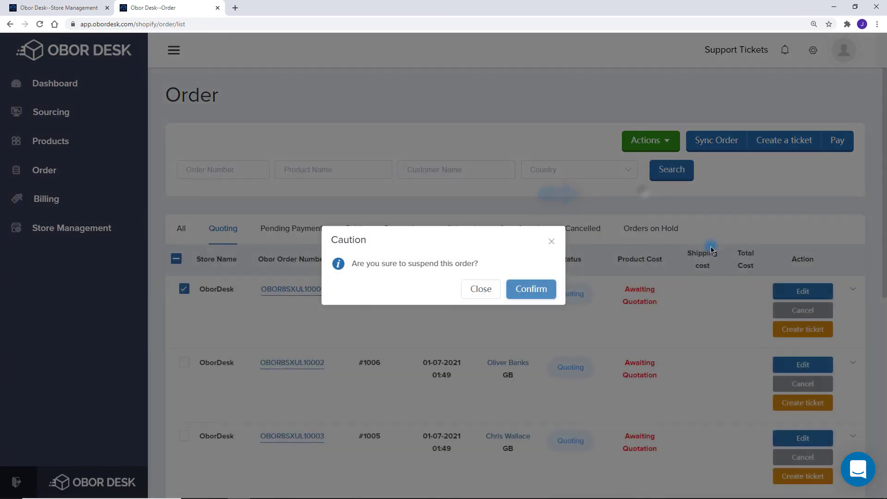
pyautogui.press('Return')
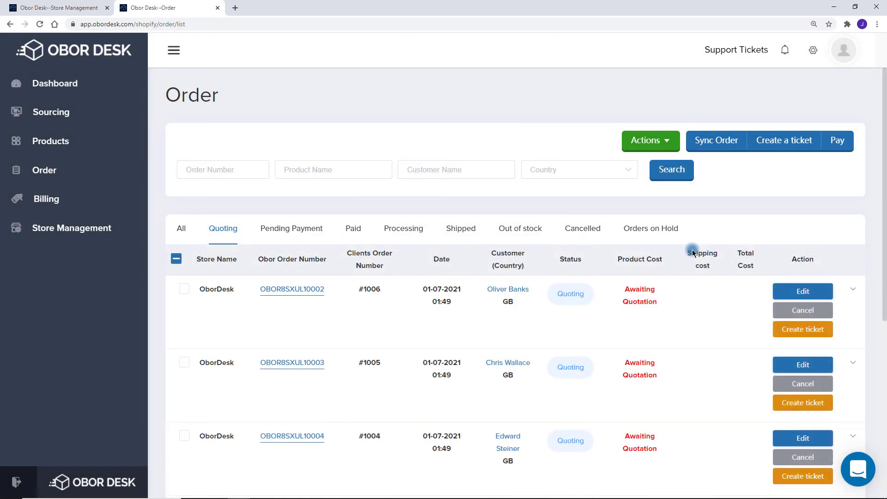
pyautogui.click(633, 233)
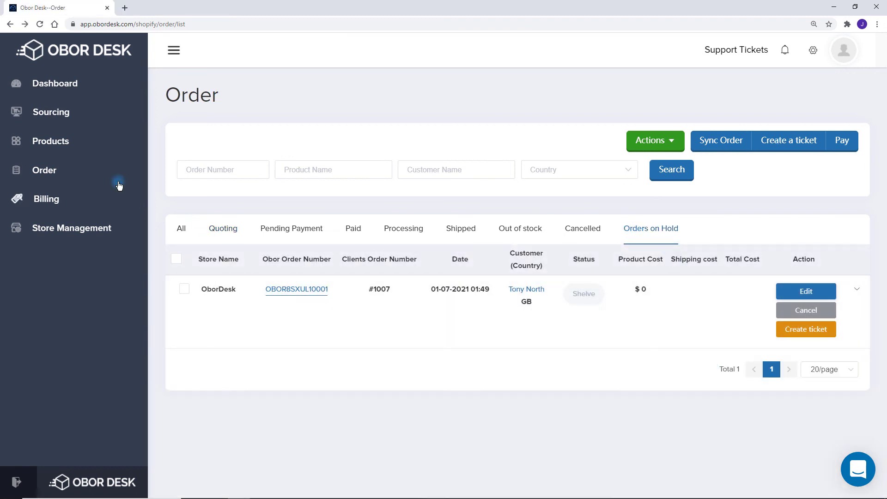
pyautogui.click(64, 85)
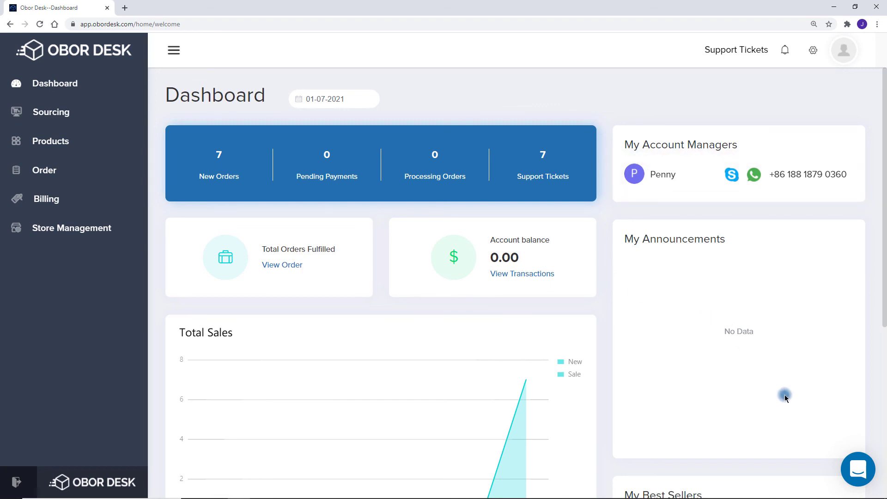
# Open the support chat and begin a new message to the Obor Desk team
pyautogui.click(858, 477)
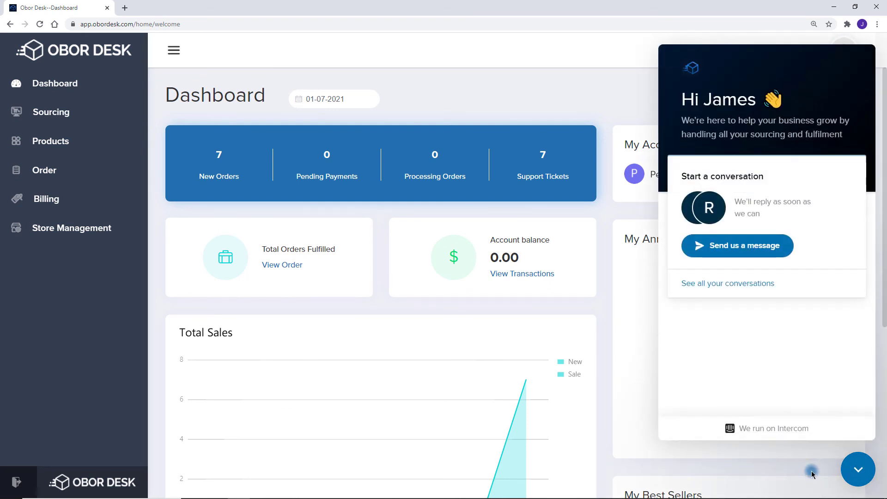
pyautogui.click(738, 253)
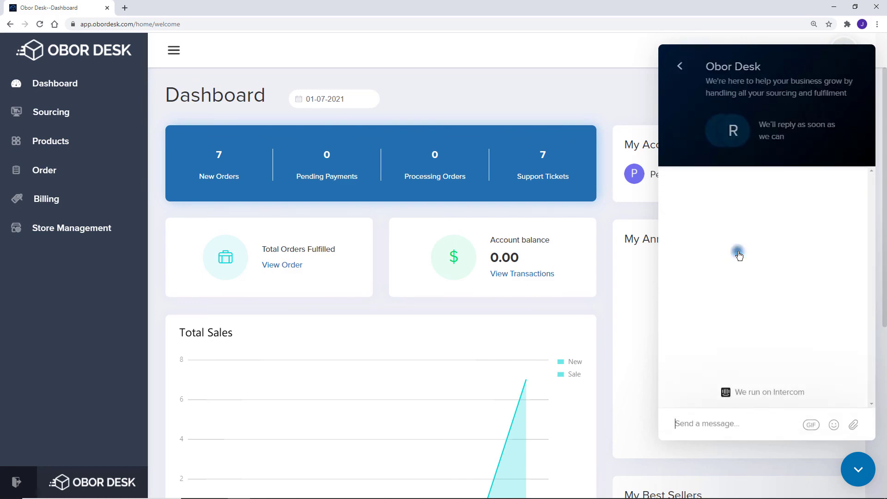